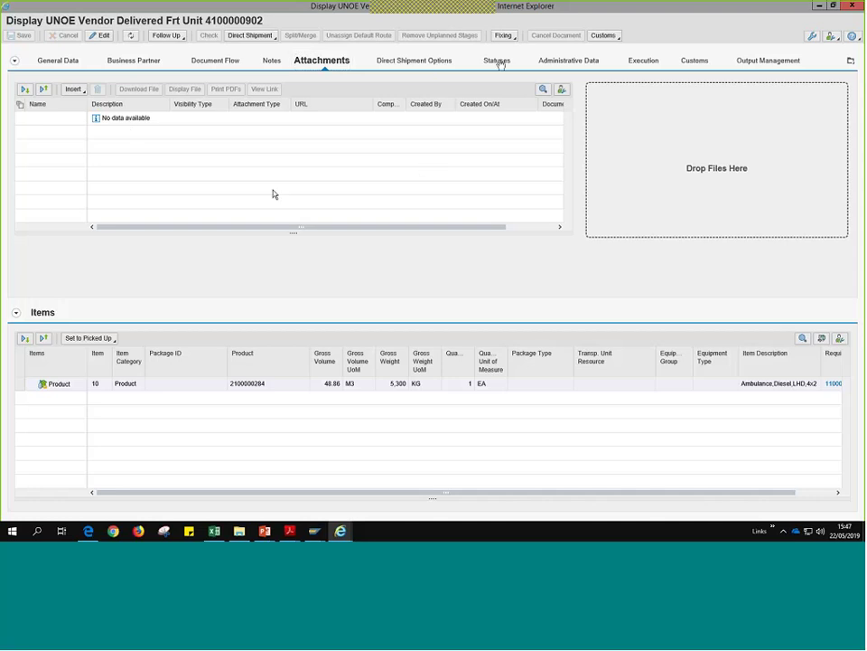
pyautogui.click(498, 61)
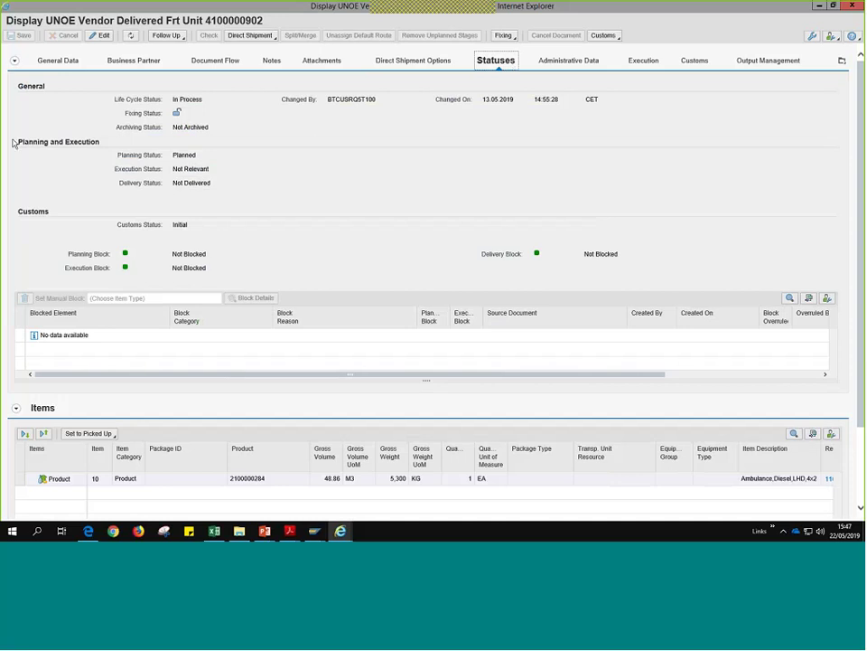
pyautogui.moveTo(14, 141); pyautogui.dragTo(100, 142)
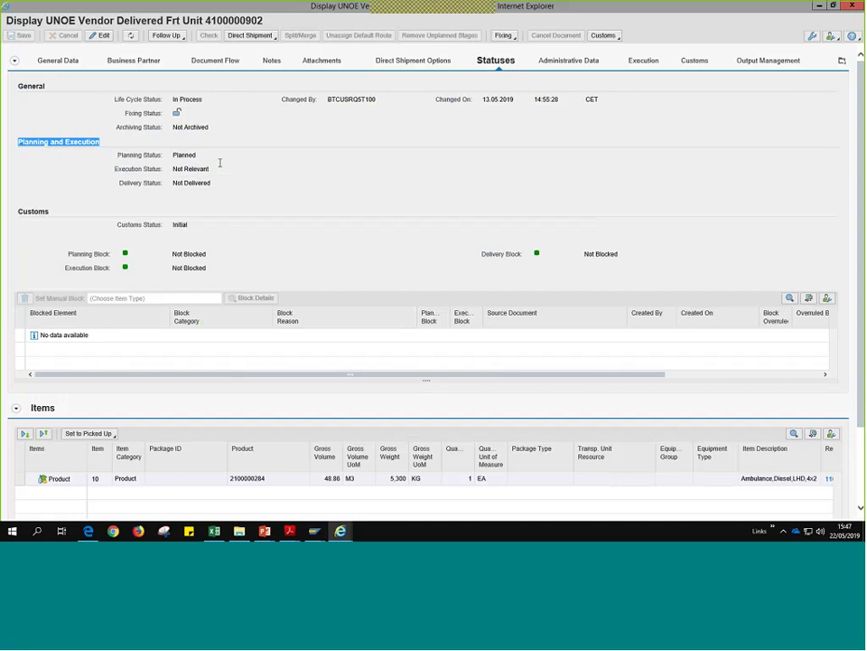
pyautogui.doubleClick(201, 154)
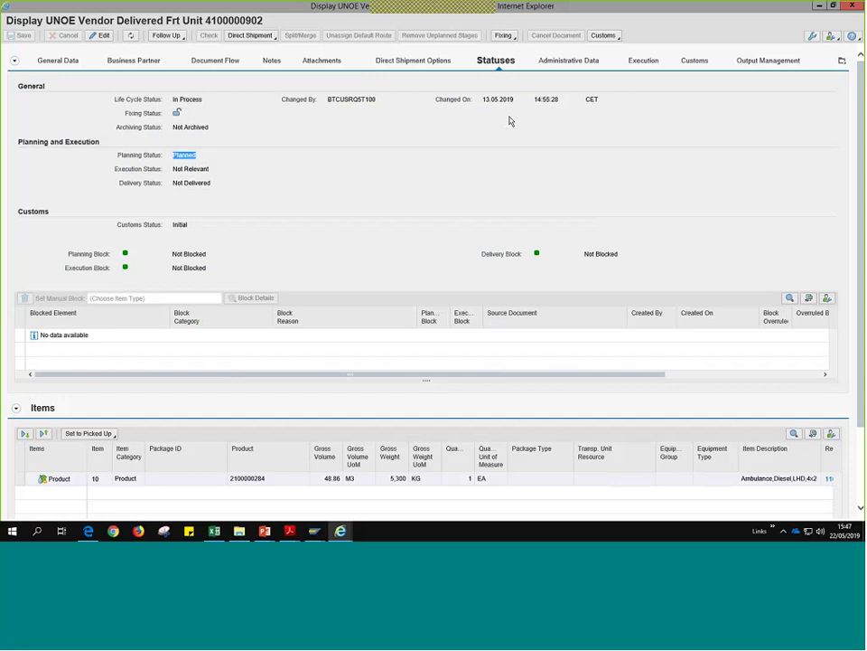
pyautogui.click(645, 63)
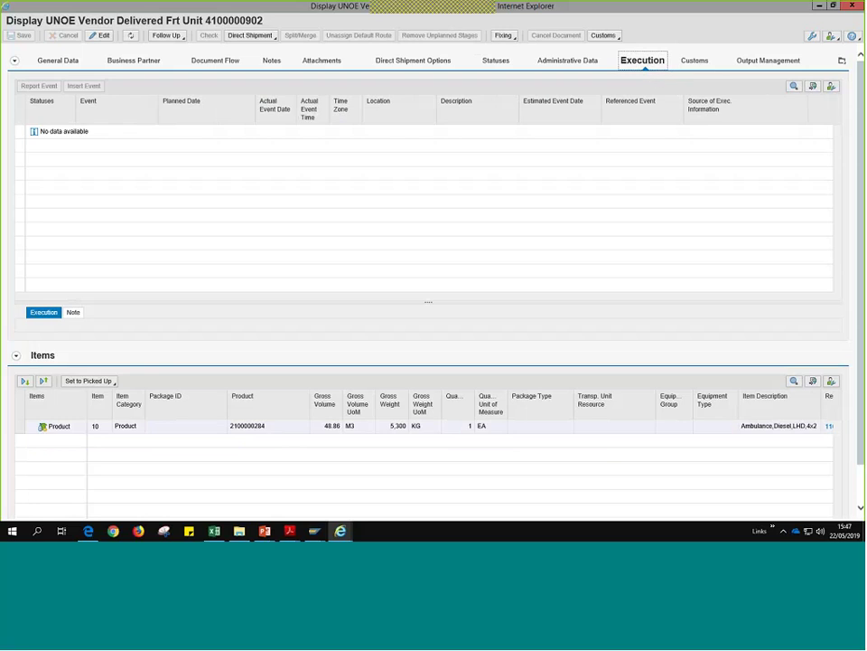
pyautogui.click(767, 61)
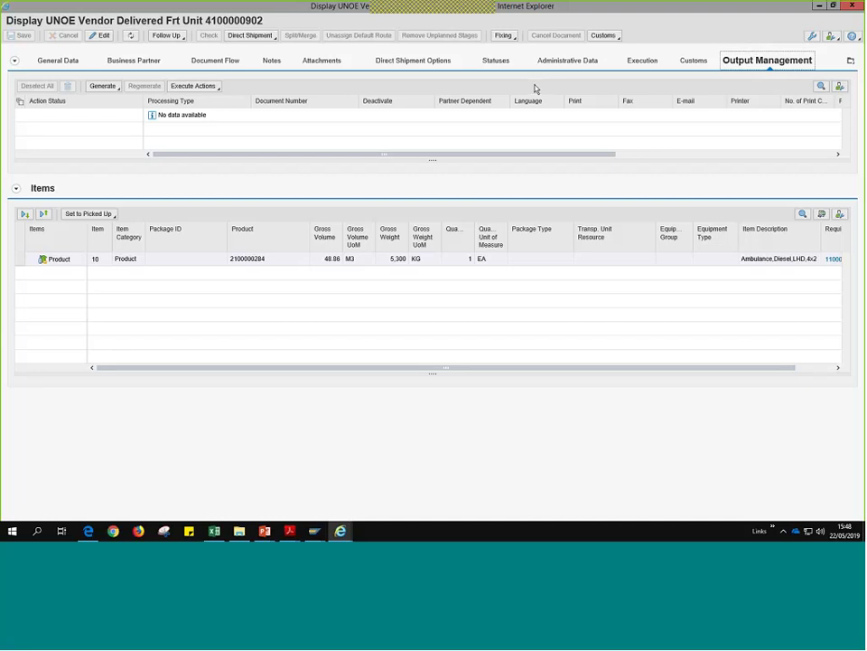
pyautogui.doubleClick(207, 20)
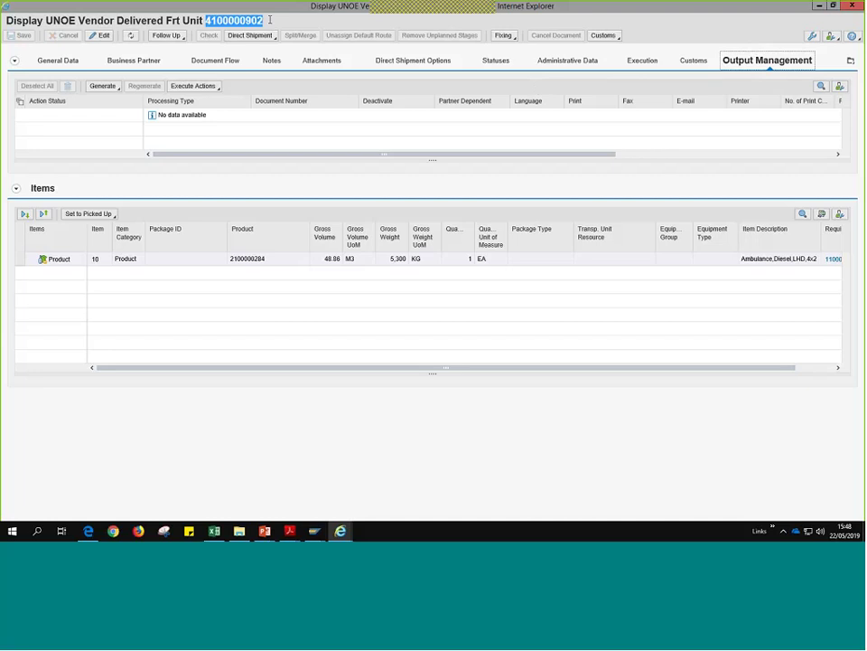
pyautogui.click(854, 7)
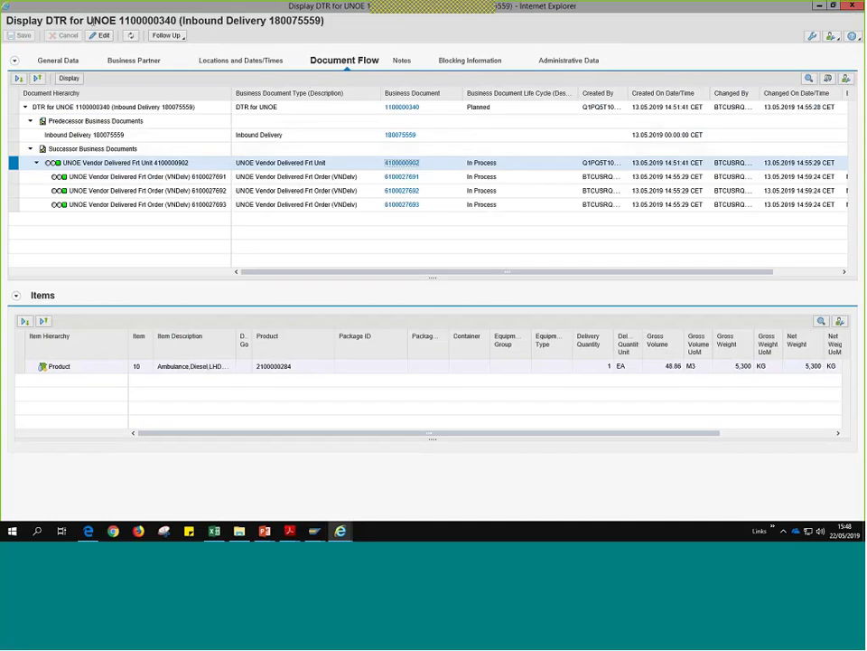
pyautogui.moveTo(46, 20); pyautogui.dragTo(333, 25)
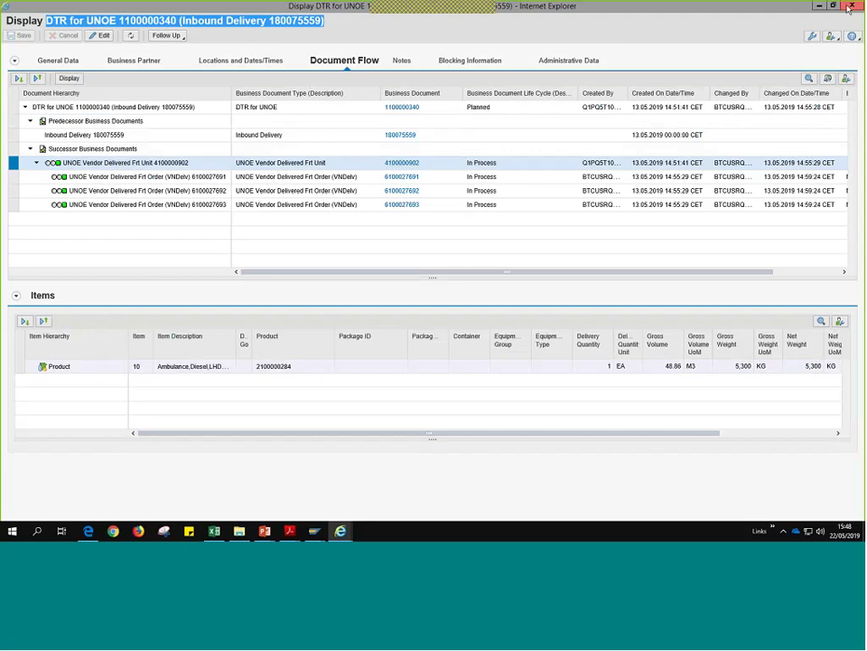
pyautogui.click(396, 178)
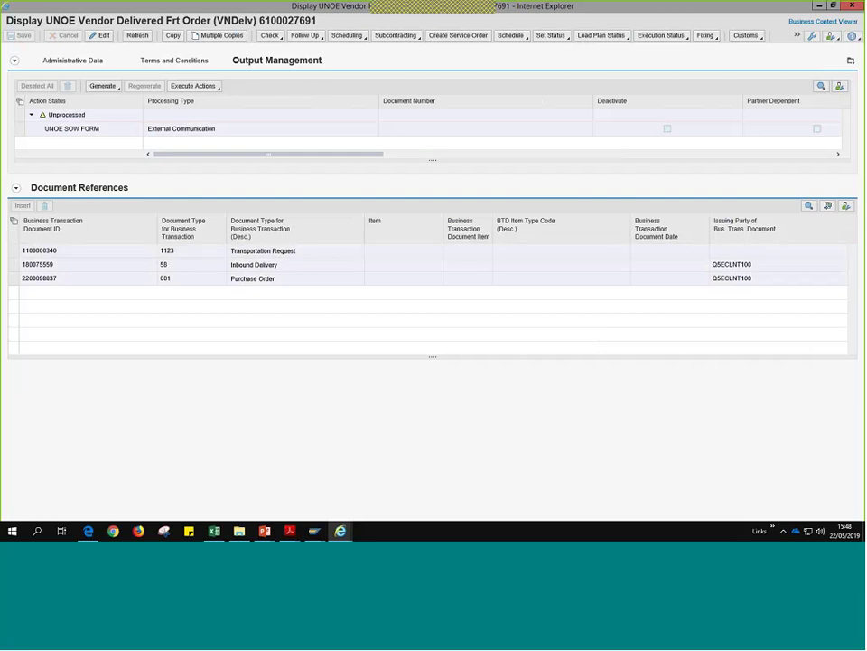
pyautogui.click(852, 62)
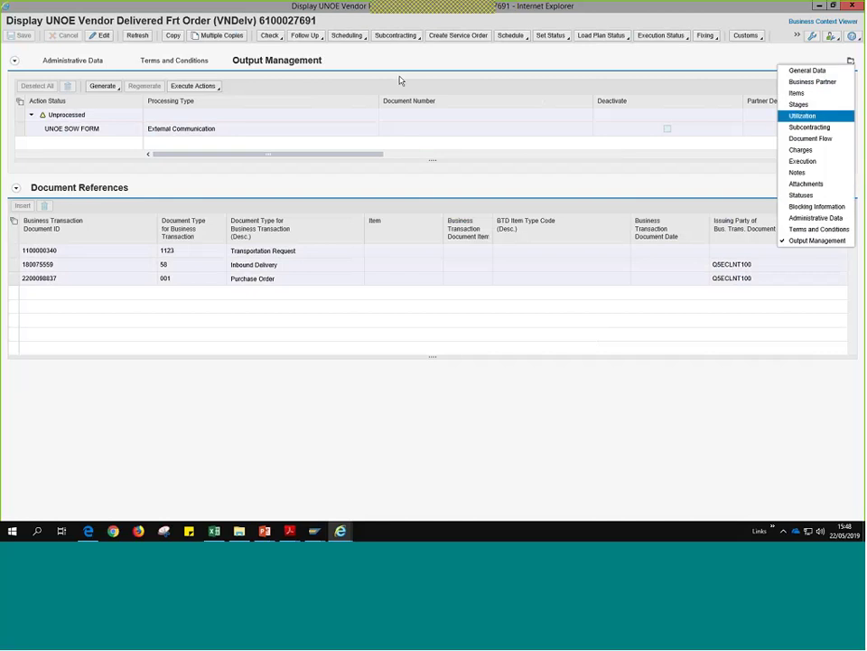
pyautogui.click(827, 140)
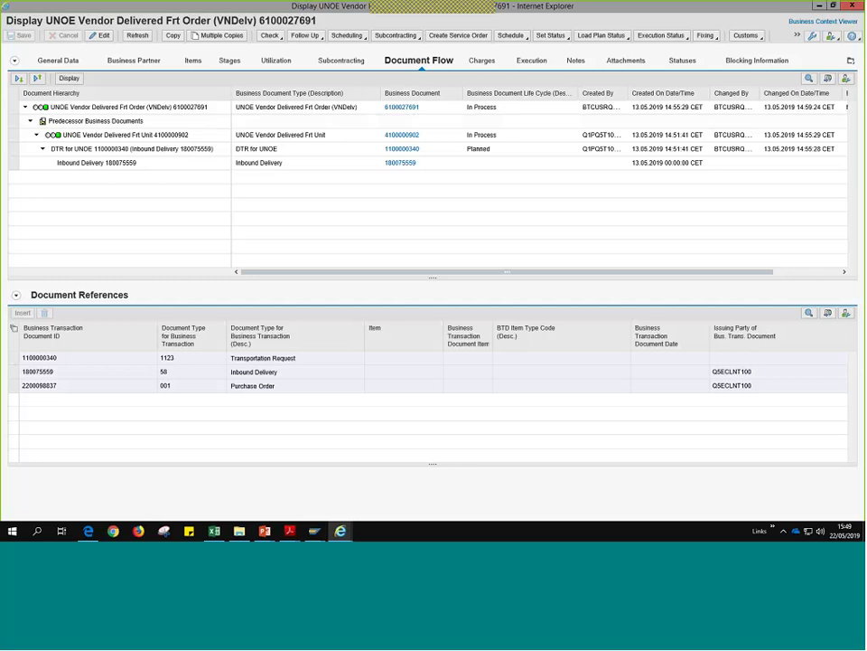
pyautogui.click(229, 61)
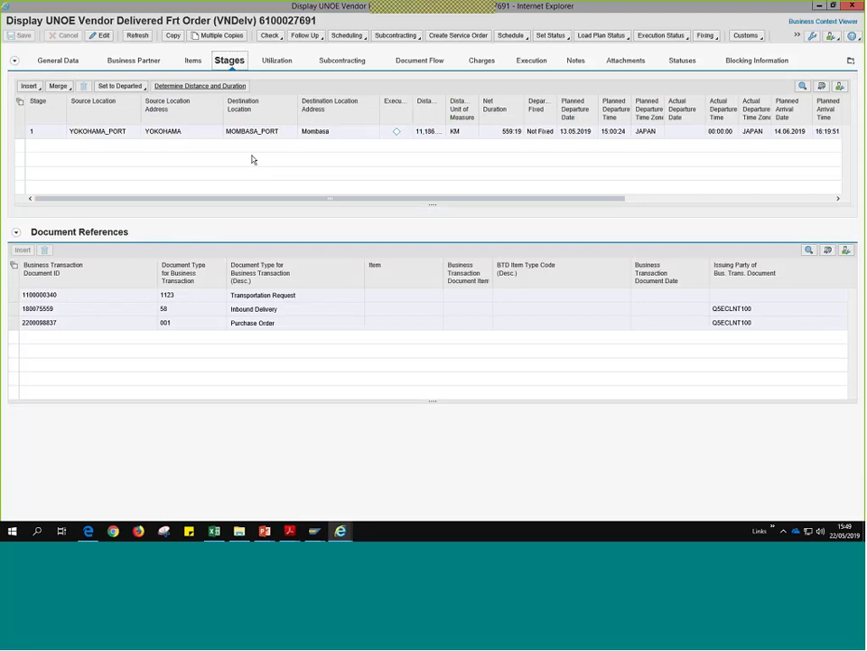
# Step: Review the YOKOHAMA_PORT to MOMBASA_PORT stage, then show general data: sea mode, 5,300 KG
pyautogui.hotkey('shift', 'End')
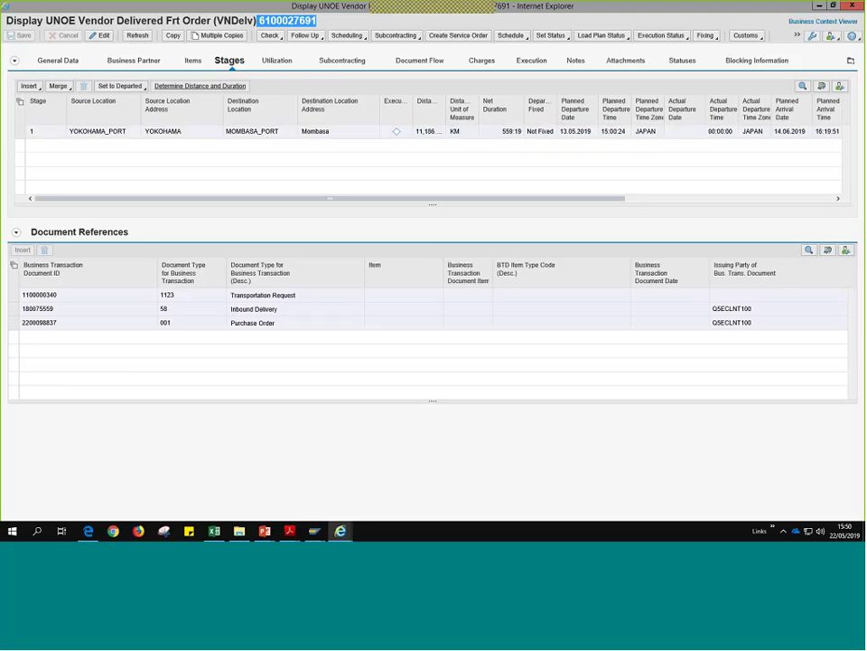
pyautogui.click(381, 203)
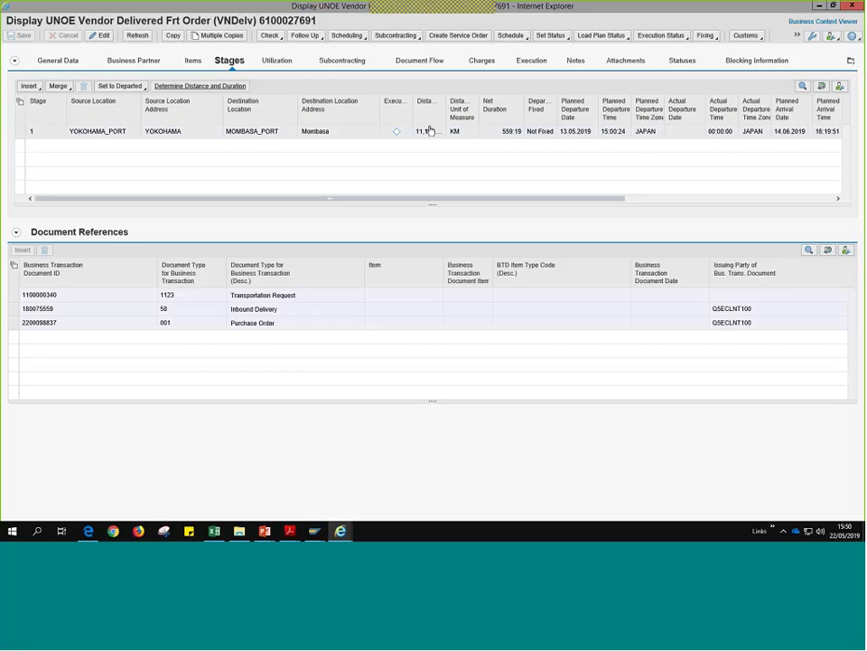
pyautogui.moveTo(471, 198); pyautogui.dragTo(687, 189)
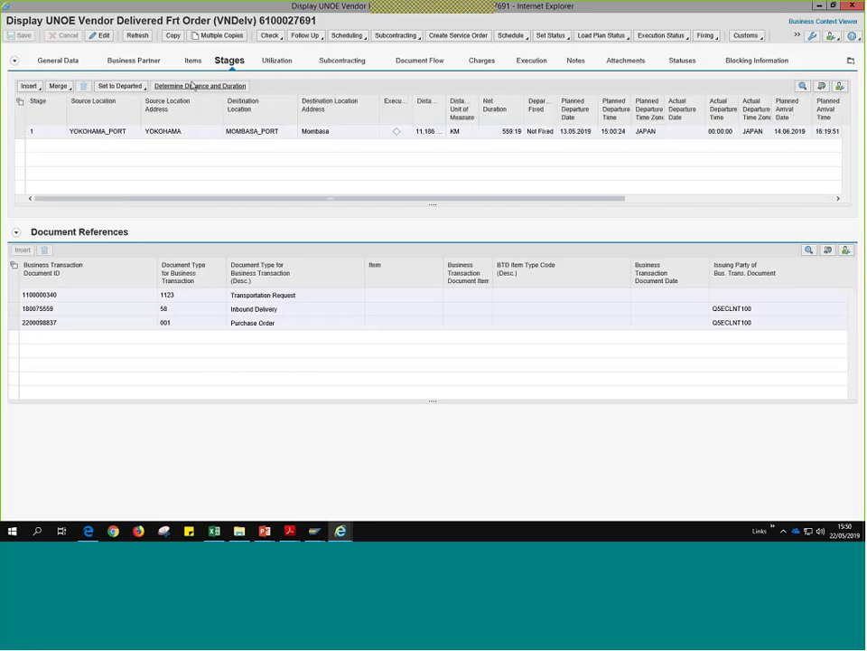
pyautogui.click(134, 61)
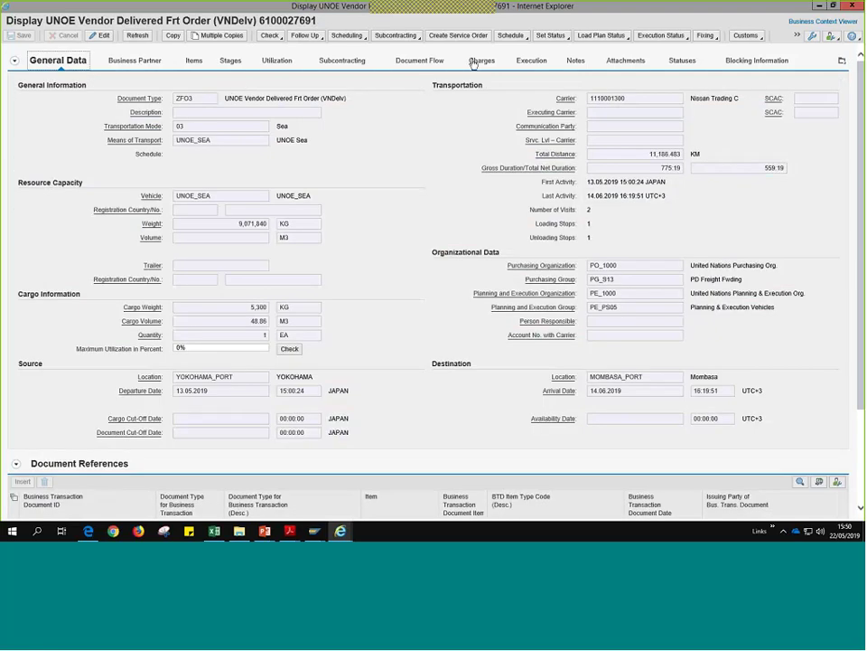
# Step: Check attachments, then list the nine planned events from Yokohama loading to Mombasa customs clearance
pyautogui.click(577, 62)
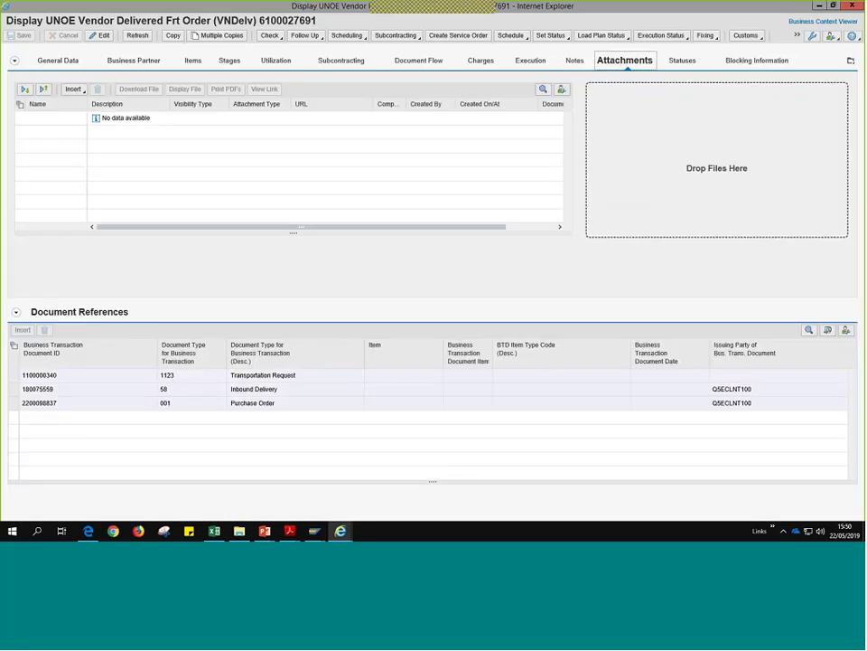
pyautogui.moveTo(258, 19); pyautogui.dragTo(322, 21)
pyautogui.click(539, 64)
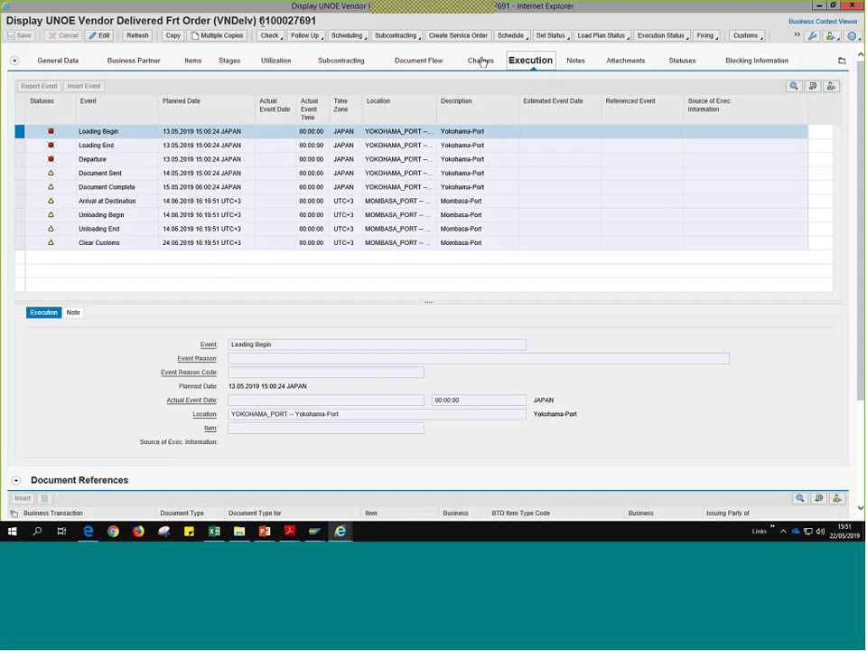
pyautogui.doubleClick(288, 20)
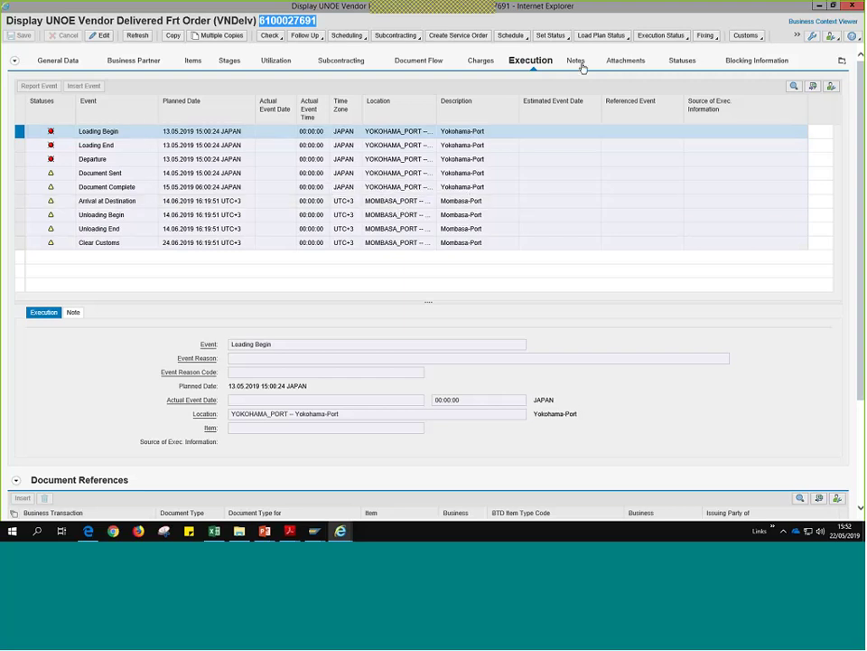
# Step: Show the order's statuses: In Process, Carrier Assigned, No Confirmation Yet, Ready for Transportation Execution
pyautogui.click(678, 64)
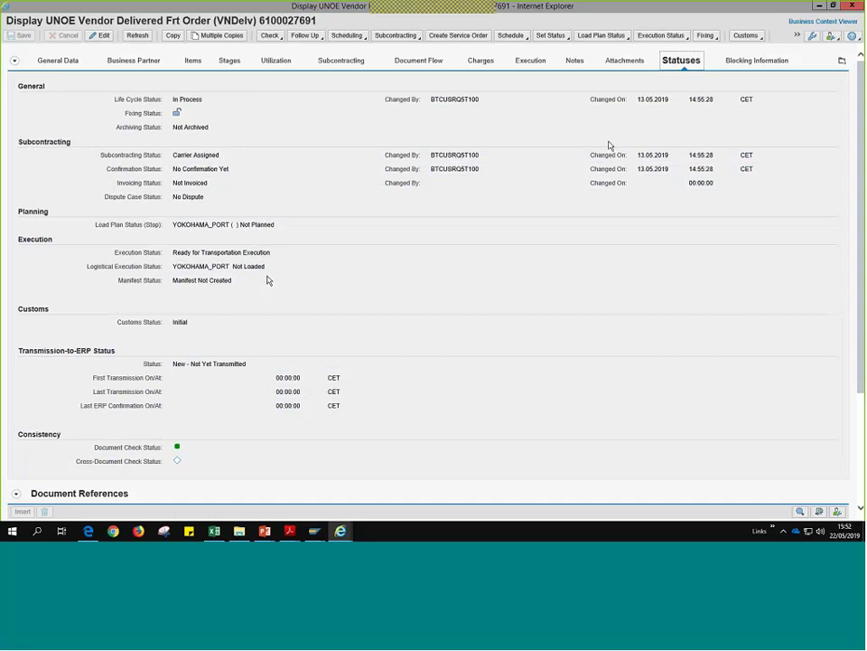
pyautogui.click(842, 60)
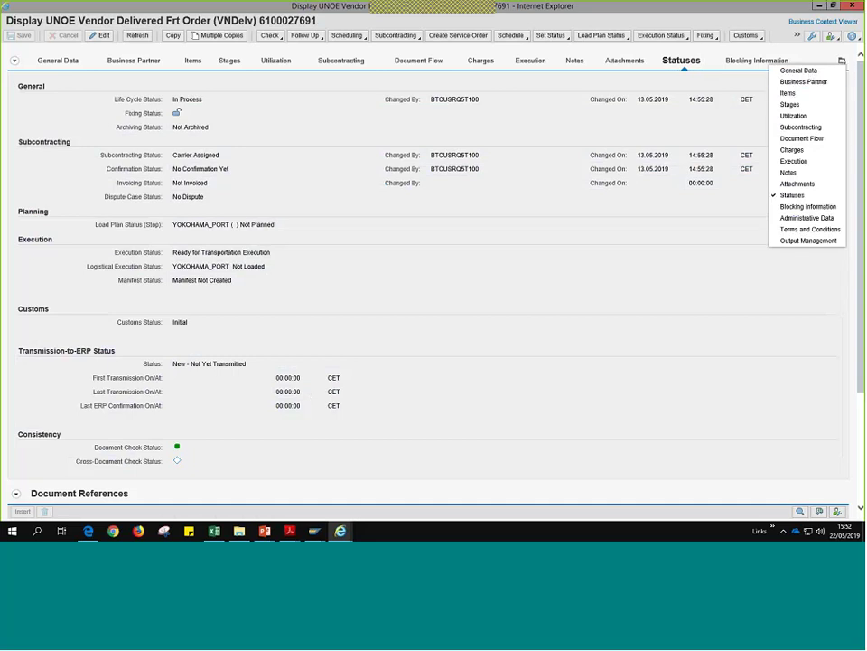
# Step: Preview the UNOE SOW FORM output document from the Output Management section
pyautogui.click(807, 242)
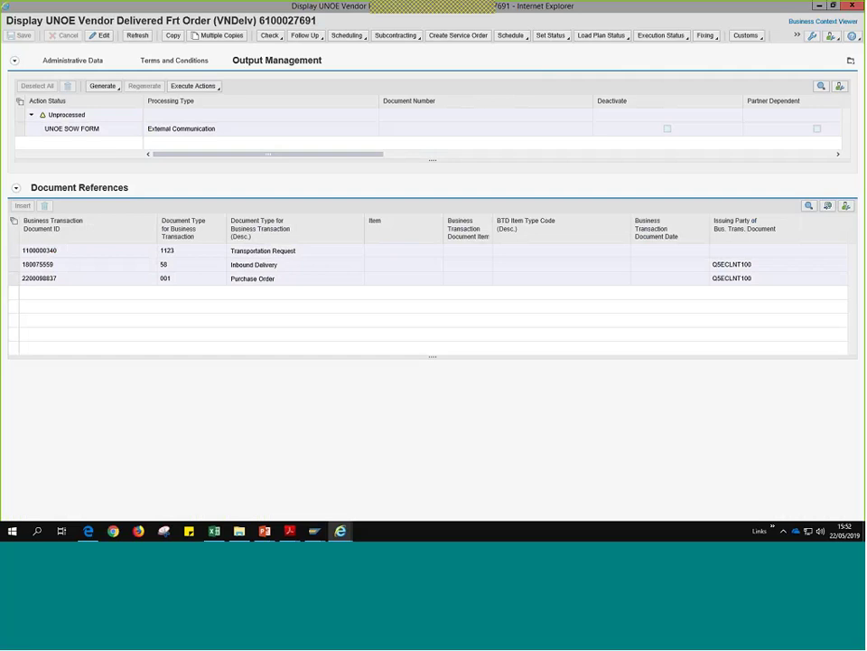
pyautogui.click(20, 130)
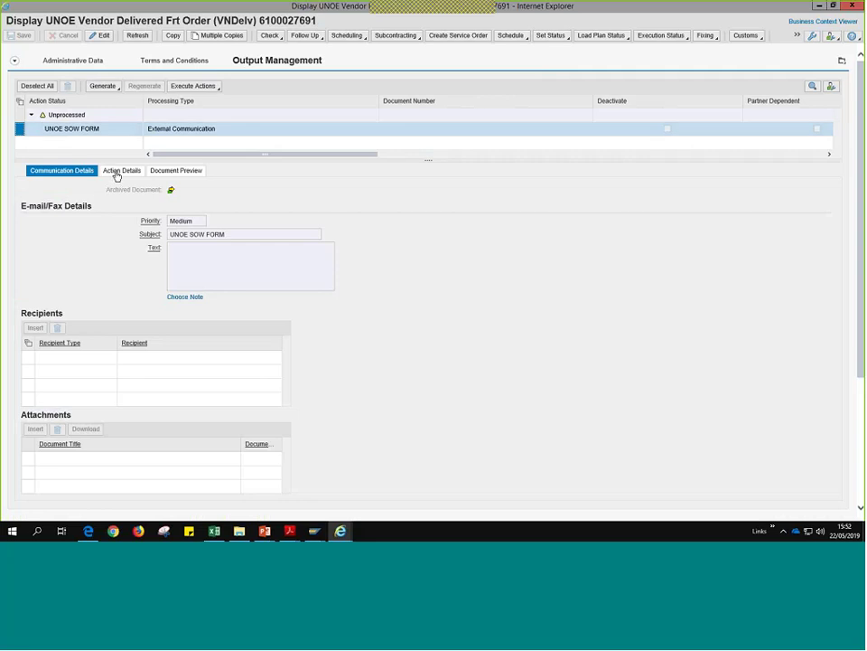
pyautogui.click(189, 171)
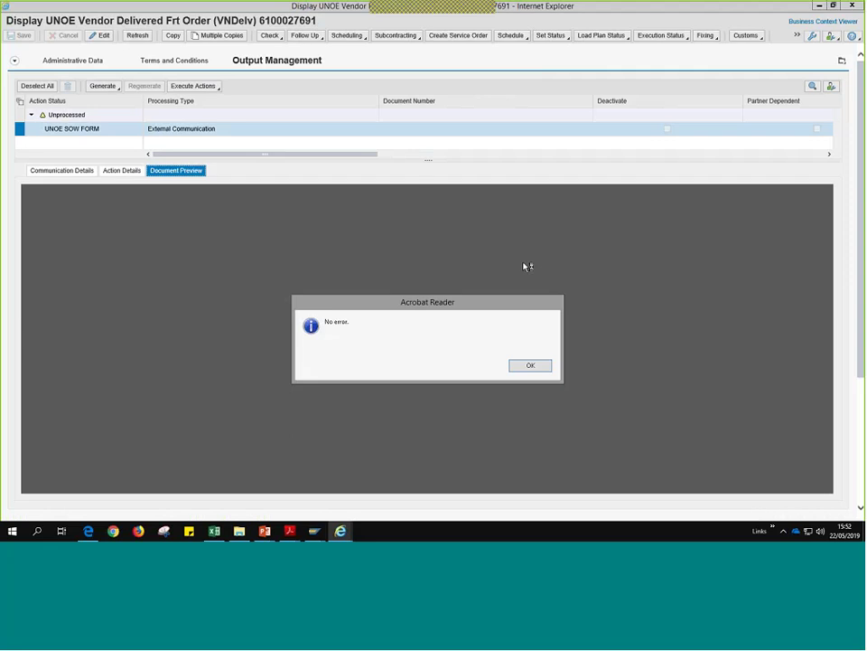
pyautogui.click(542, 365)
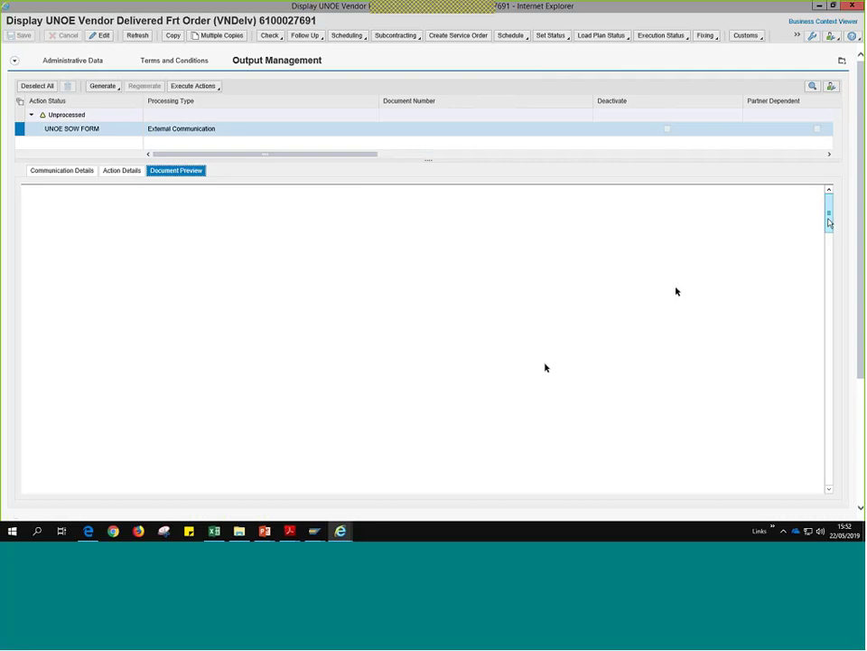
pyautogui.moveTo(829, 223); pyautogui.dragTo(829, 260)
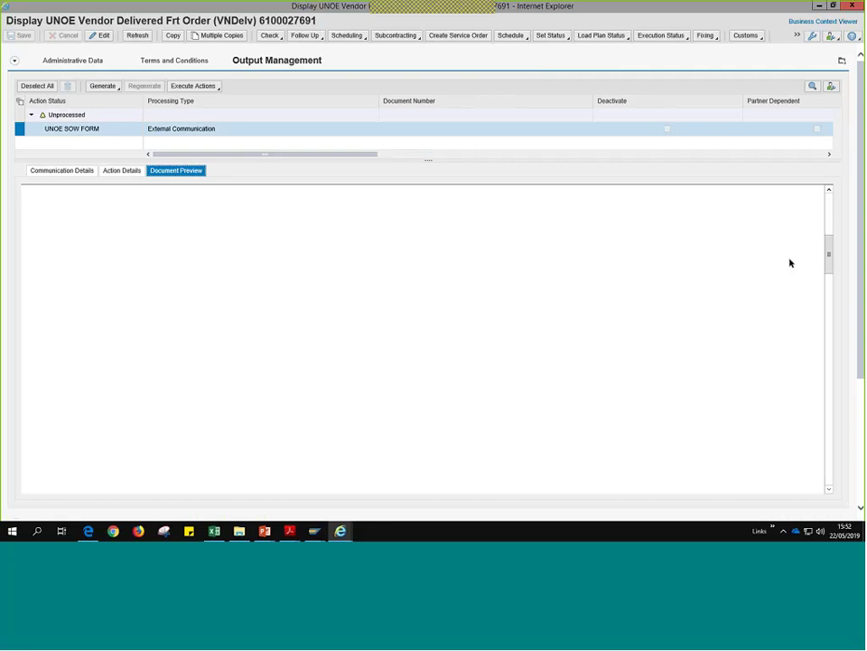
pyautogui.scroll(3, 789, 263)
pyautogui.scroll(2, 790, 263)
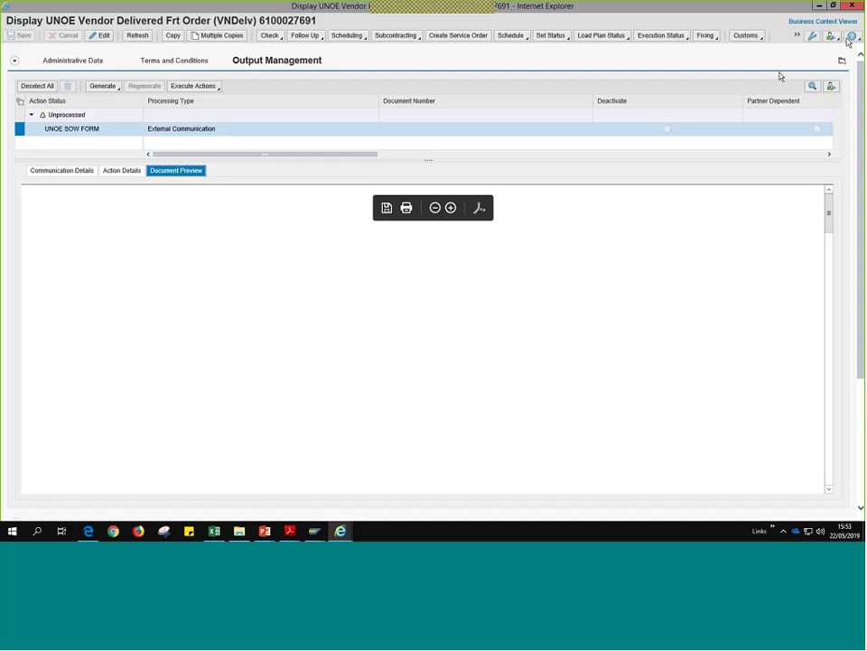
pyautogui.click(853, 5)
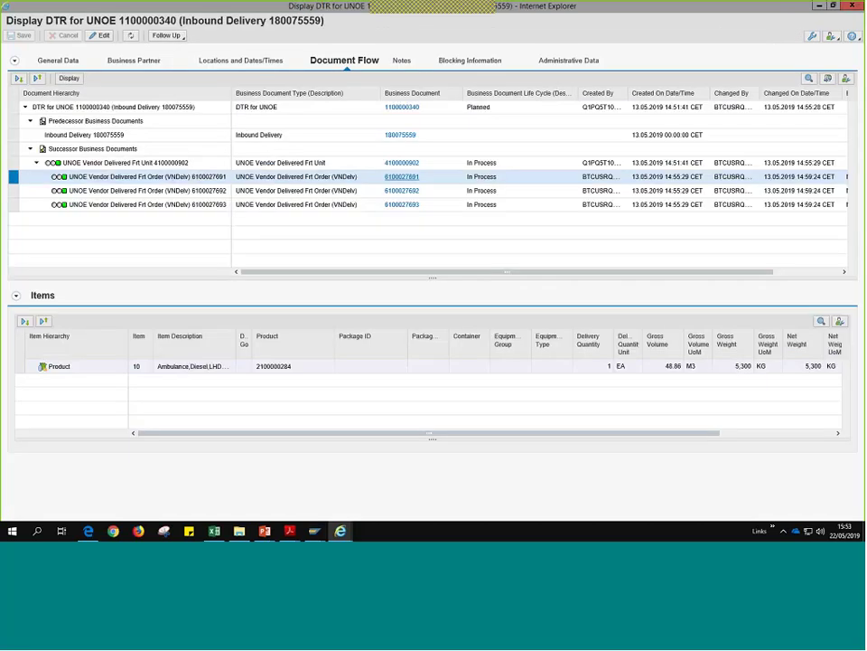
pyautogui.click(853, 5)
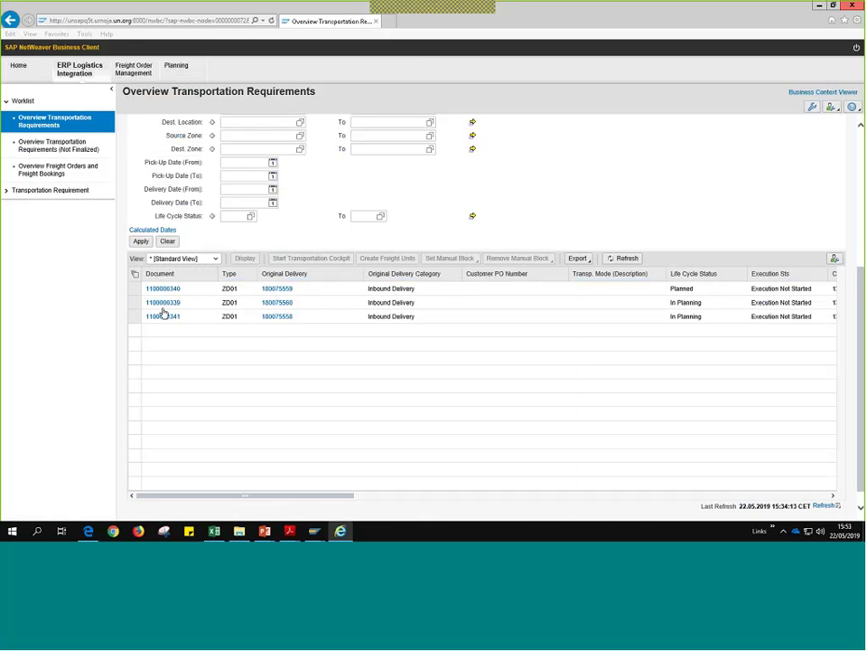
# Step: Go to Freight Order Management's Display Freight Order, then switch to the Planning work center
pyautogui.click(143, 72)
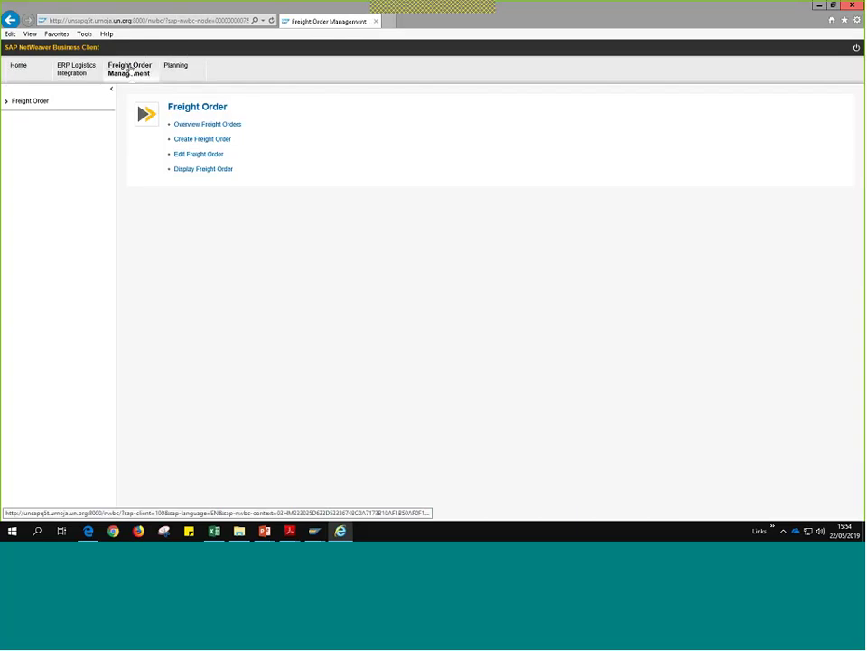
pyautogui.click(197, 171)
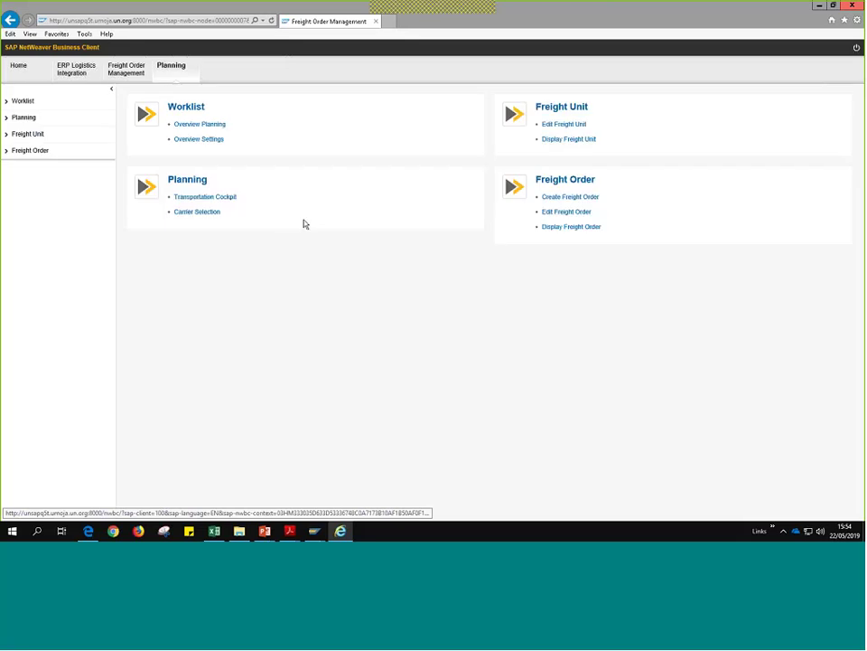
pyautogui.click(182, 68)
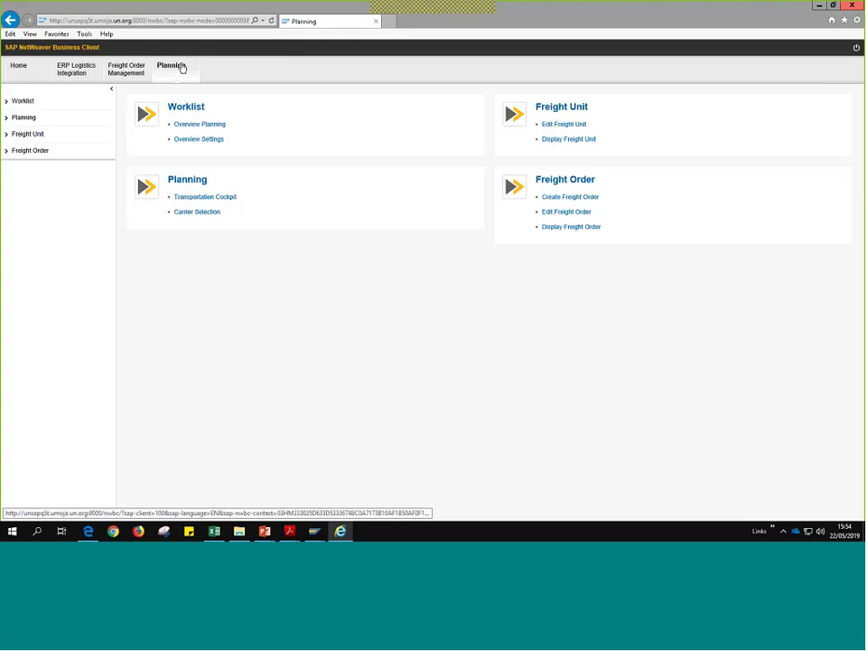
# Step: Launch the Transportation Cockpit from the Planning links to list its profile and layout sets
pyautogui.click(224, 199)
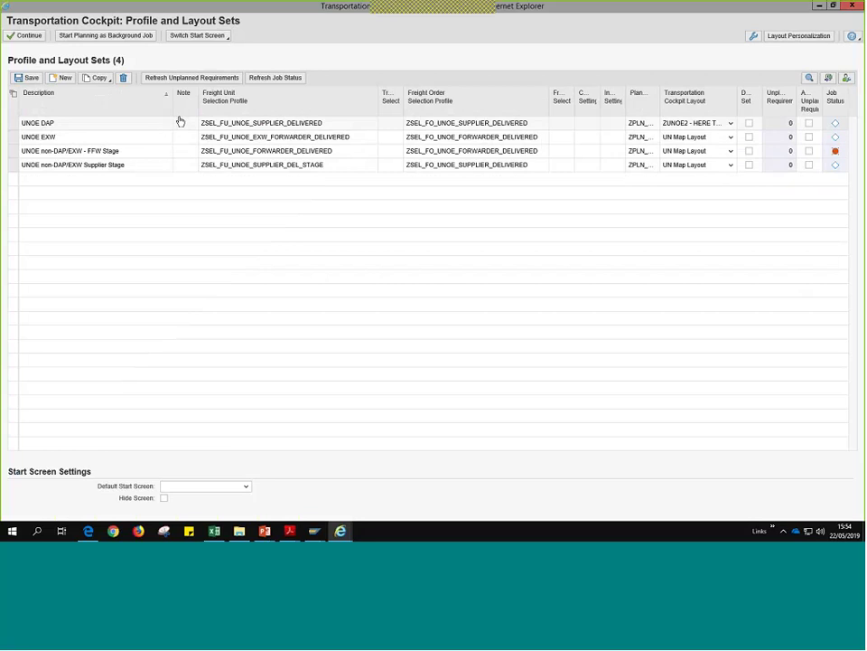
# Step: Open the cockpit with the UNOE EXW set and dismiss the missing selection profile warnings
pyautogui.click(65, 140)
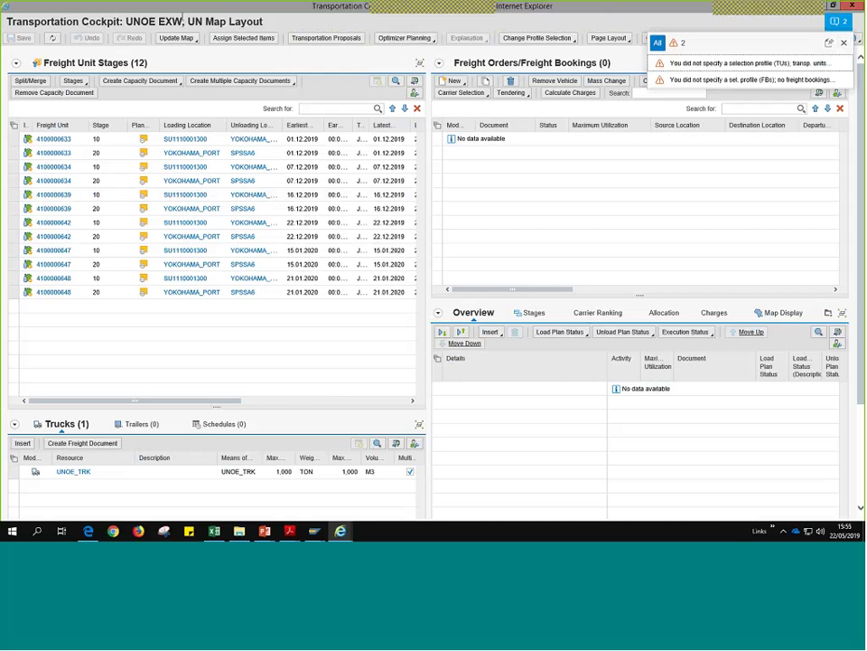
pyautogui.click(845, 43)
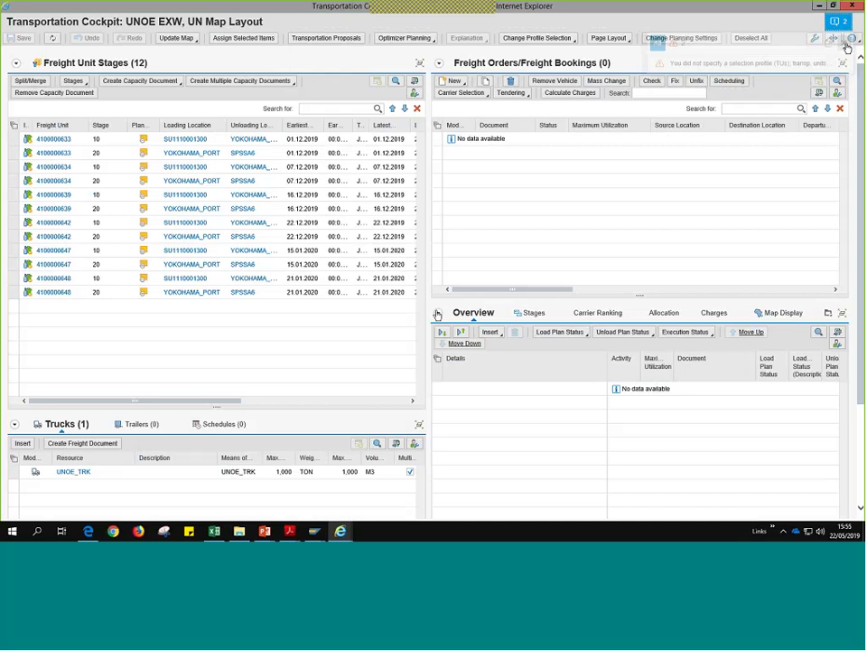